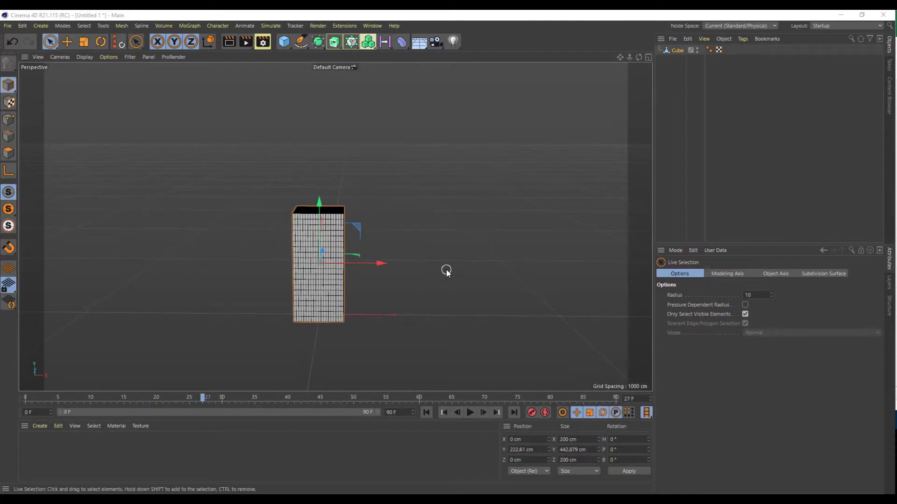
# - Add a Shatter deformer to the scene
pyautogui.click(454, 243)
pyautogui.hotkey('ctrl', 'z')
pyautogui.keyDown('alt'); pyautogui.moveTo(476, 235); pyautogui.dragTo(360, 250); pyautogui.keyUp('alt')
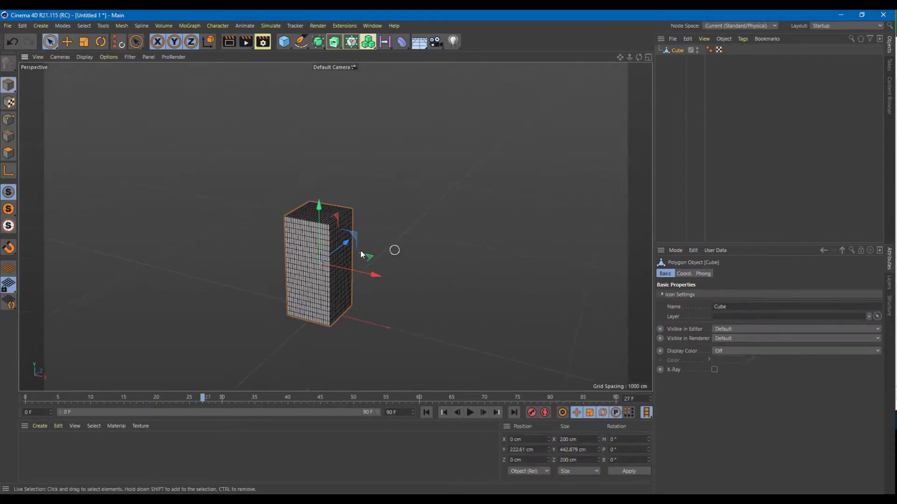
pyautogui.scroll(1, 360, 251)
pyautogui.click(402, 42)
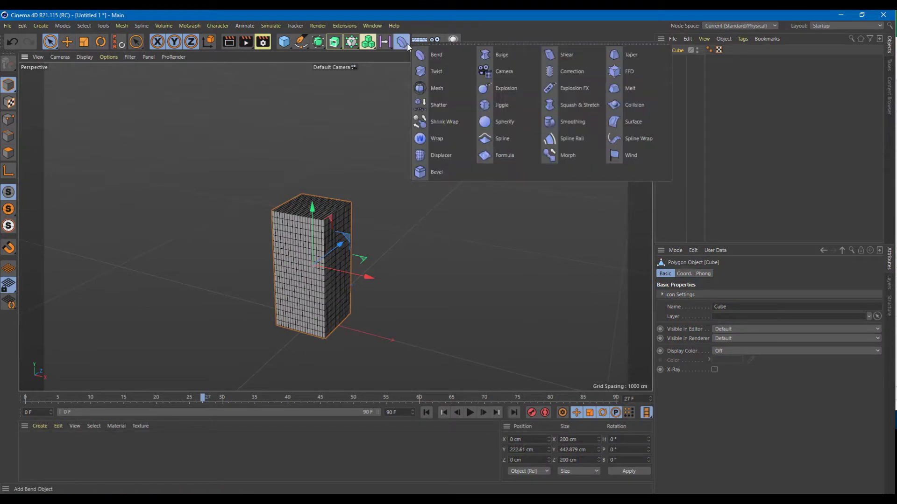
pyautogui.click(449, 107)
pyautogui.keyDown('alt'); pyautogui.moveTo(447, 198); pyautogui.dragTo(490, 184); pyautogui.keyUp('alt')
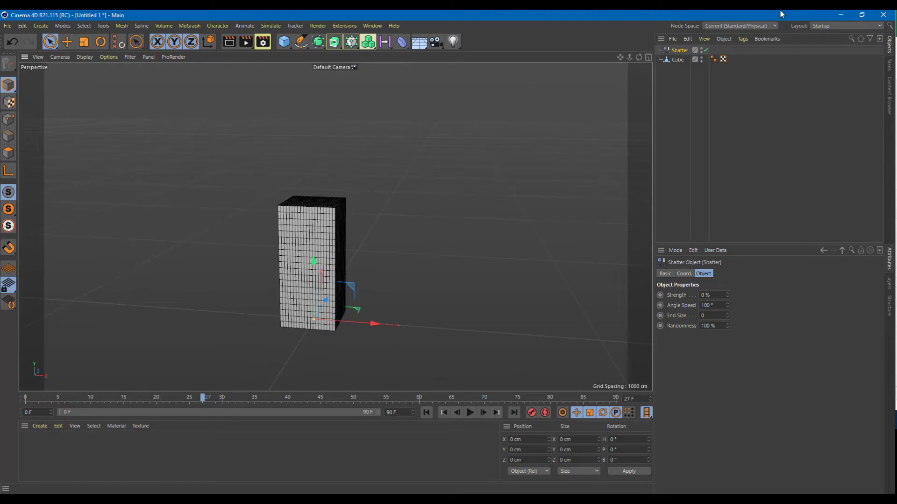
# - Nest the Shatter deformer under the Cube and set its strength to 13 %
pyautogui.moveTo(679, 61); pyautogui.dragTo(677, 63)
pyautogui.keyDown('alt'); pyautogui.moveTo(454, 204); pyautogui.dragTo(467, 268); pyautogui.keyUp('alt')
pyautogui.scroll(3, 418, 301)
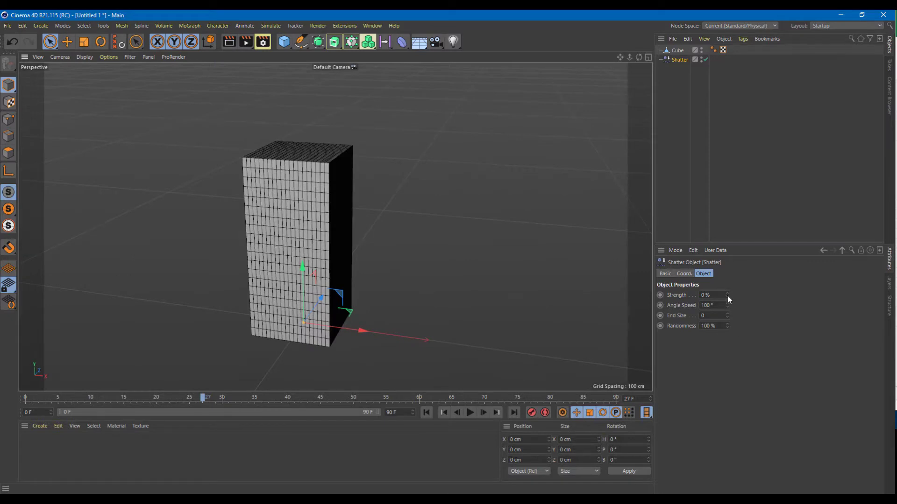
pyautogui.moveTo(727, 296); pyautogui.dragTo(727, 283)
pyautogui.moveTo(680, 59); pyautogui.dragTo(679, 52)
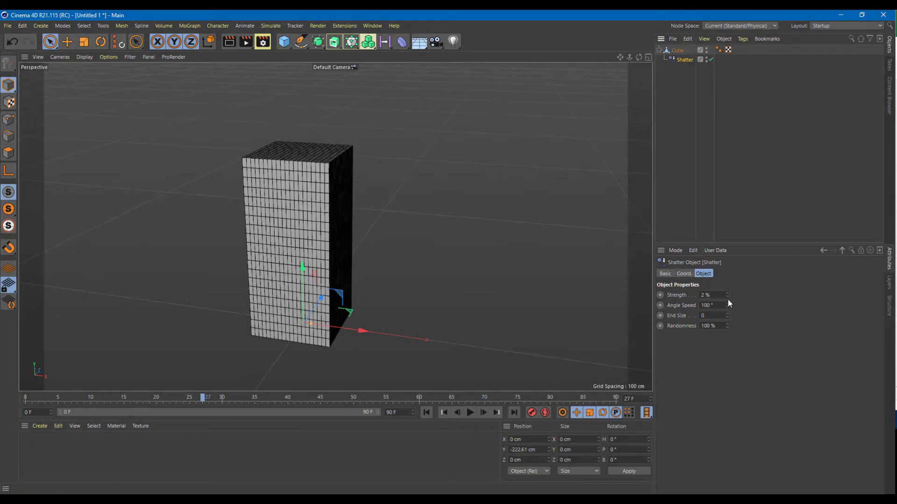
pyautogui.moveTo(727, 296)
pyautogui.mouseDown()
pyautogui.moveTo(727, 250)
pyautogui.moveTo(727, 287)
pyautogui.mouseUp()
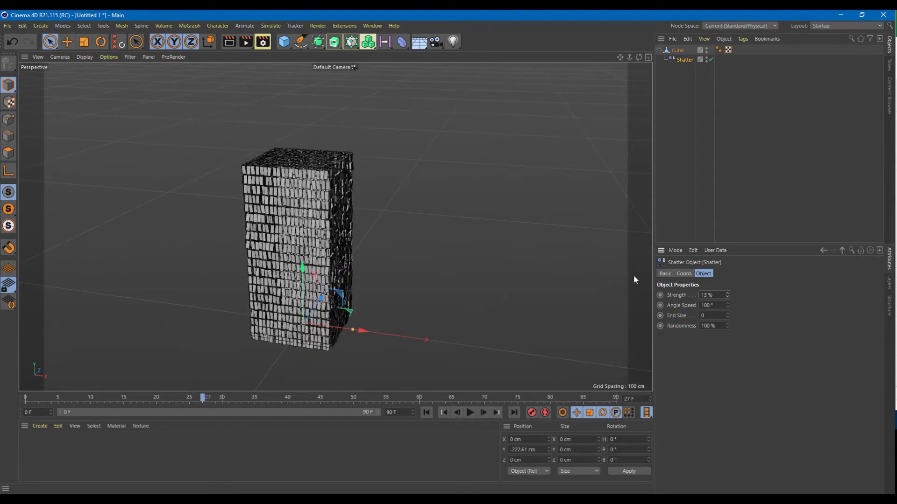
# - Examine the Cube's shattered polygons up close and from another side
pyautogui.scroll(10, 346, 196)
pyautogui.scroll(-10, 366, 212)
pyautogui.scroll(10, 261, 219)
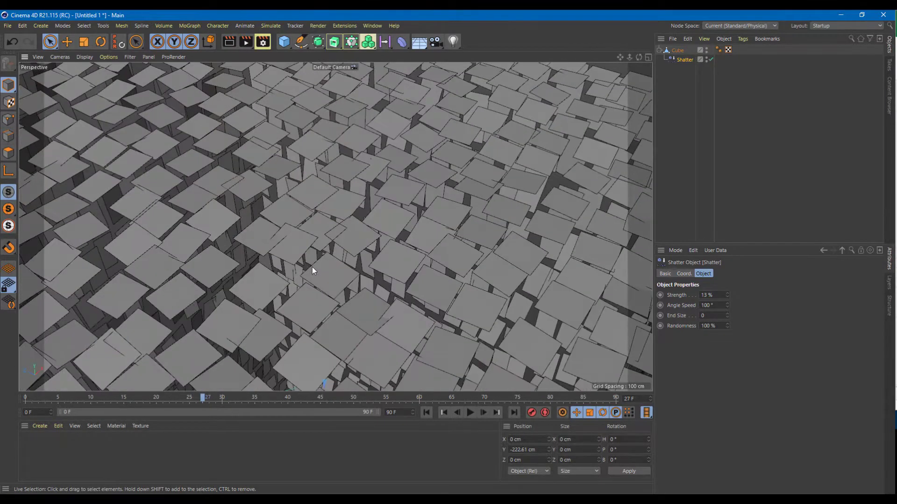
pyautogui.scroll(-10, 312, 267)
pyautogui.keyDown('alt'); pyautogui.moveTo(334, 261); pyautogui.dragTo(332, 226, button='middle'); pyautogui.keyUp('alt')
pyautogui.keyDown('alt'); pyautogui.moveTo(339, 312); pyautogui.dragTo(329, 236, button='middle'); pyautogui.keyUp('alt')
pyautogui.keyDown('alt'); pyautogui.moveTo(330, 236); pyautogui.dragTo(374, 200); pyautogui.keyUp('alt')
pyautogui.scroll(-2, 400, 201)
pyautogui.keyDown('alt'); pyautogui.moveTo(400, 202); pyautogui.dragTo(401, 228, button='middle'); pyautogui.keyUp('alt')
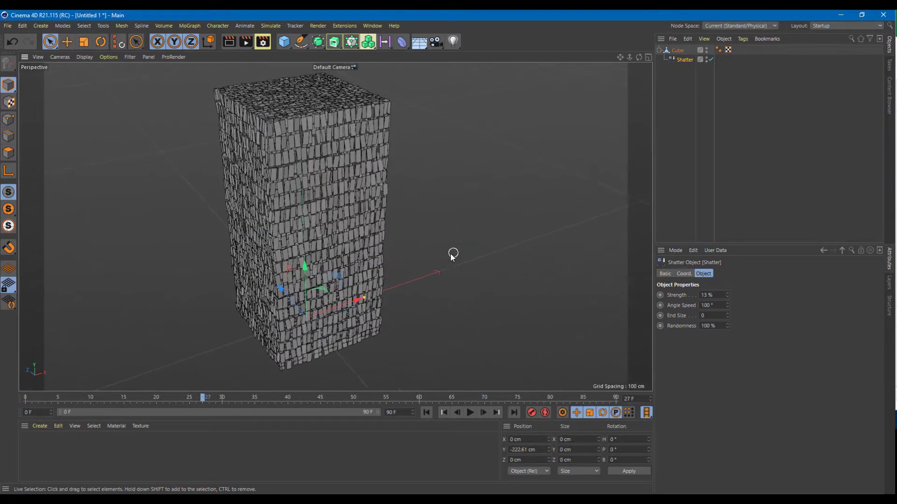
# - Set the Shatter deformer's strength to 0 % and its End Size to 1
pyautogui.moveTo(726, 296)
pyautogui.mouseDown()
pyautogui.moveTo(772, 290)
pyautogui.moveTo(728, 299)
pyautogui.mouseUp()
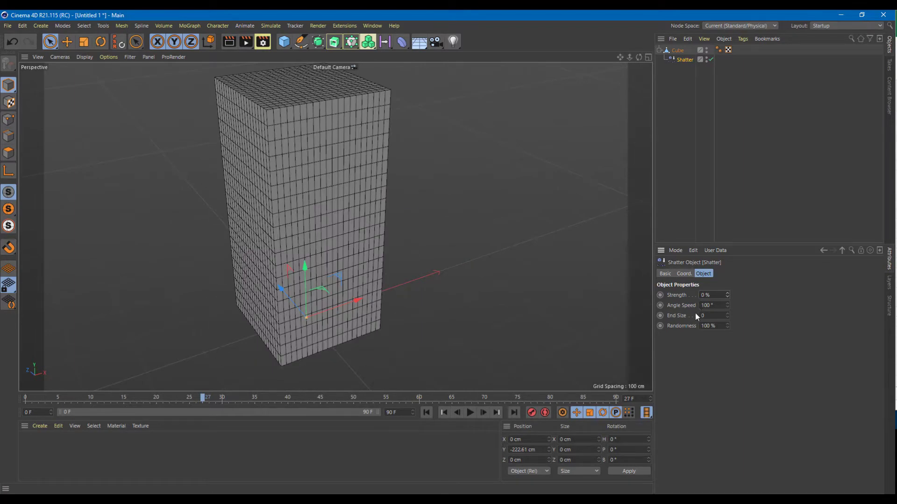
pyautogui.write('1')
pyautogui.press('Return')
pyautogui.scroll(-3, 483, 178)
pyautogui.scroll(-2, 472, 230)
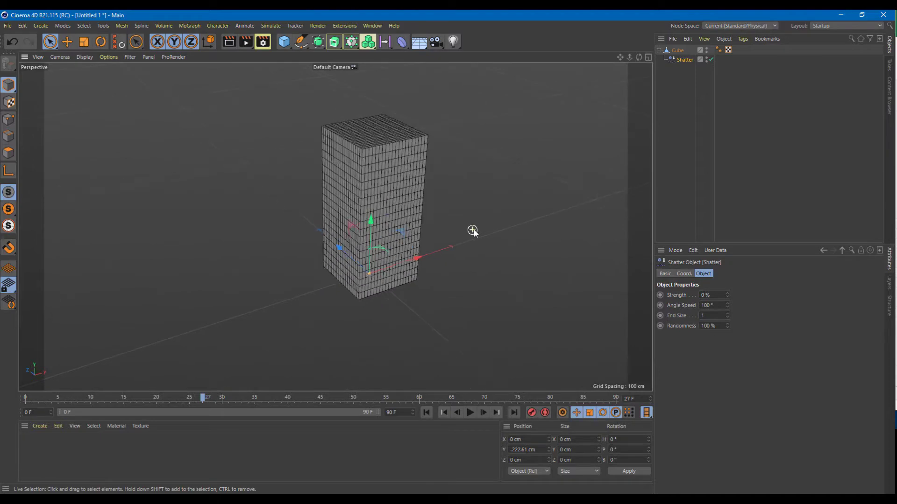
# - Set the Shatter deformer's End Size to 2 and its strength to 100 %
pyautogui.moveTo(726, 295)
pyautogui.mouseDown()
pyautogui.moveTo(774, 295)
pyautogui.moveTo(727, 295)
pyautogui.mouseUp()
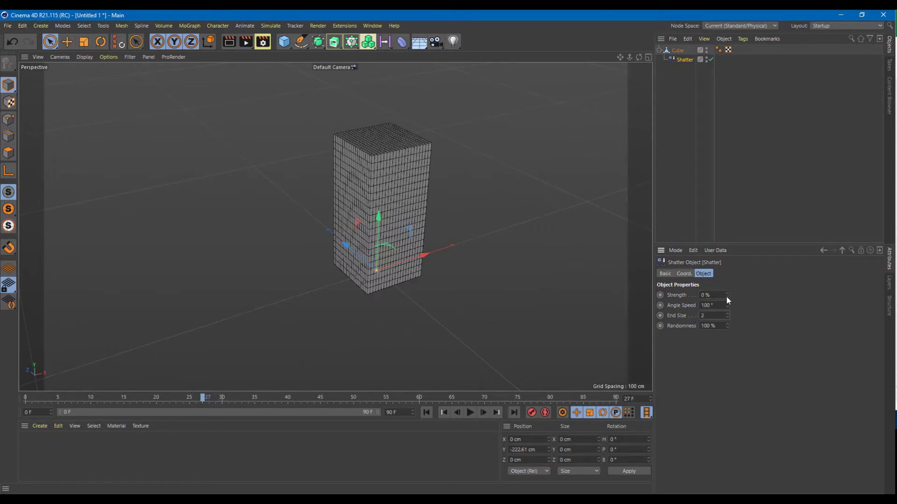
pyautogui.moveTo(730, 298); pyautogui.dragTo(586, 202)
pyautogui.scroll(3, 556, 333)
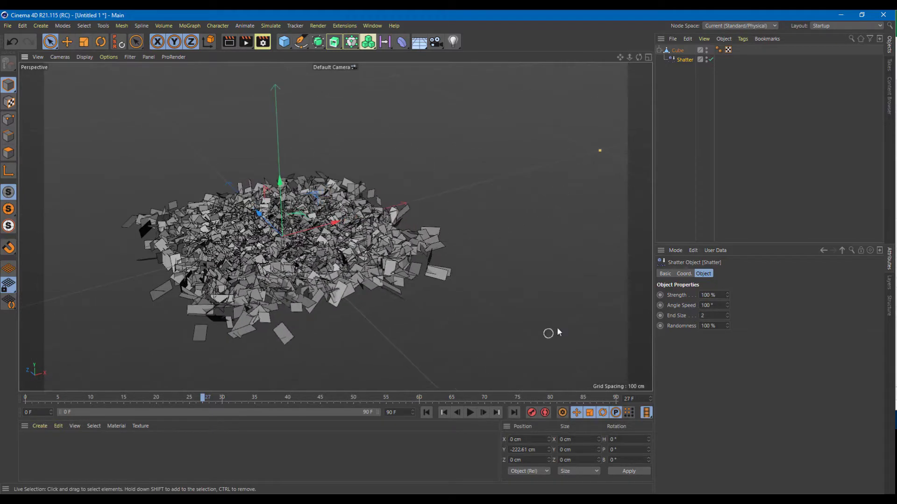
# - Set the Shatter deformer's End Size to 1 and its Randomness to 0 %
pyautogui.doubleClick(716, 314)
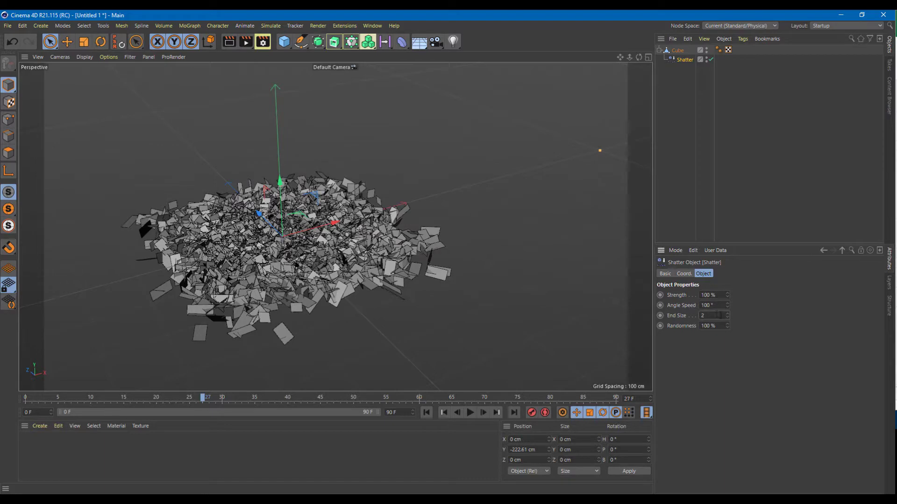
pyautogui.write('1')
pyautogui.press('Return')
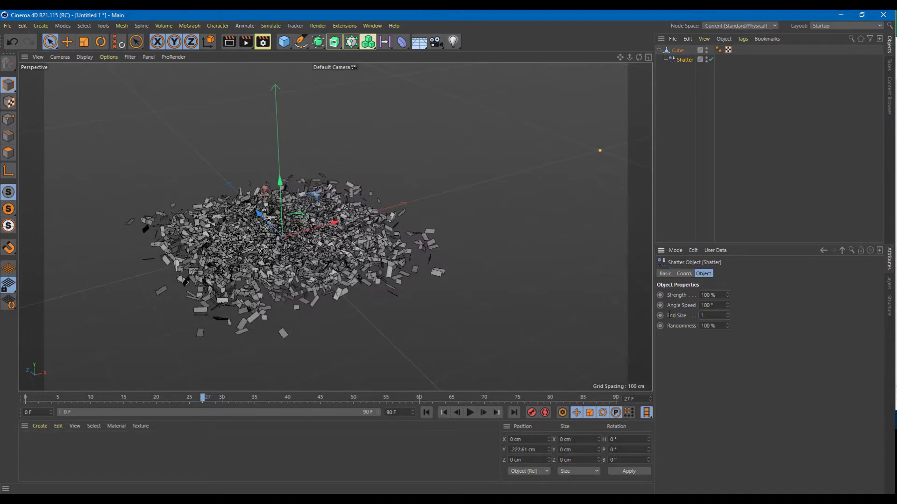
pyautogui.moveTo(728, 326); pyautogui.dragTo(727, 345)
pyautogui.scroll(6, 334, 256)
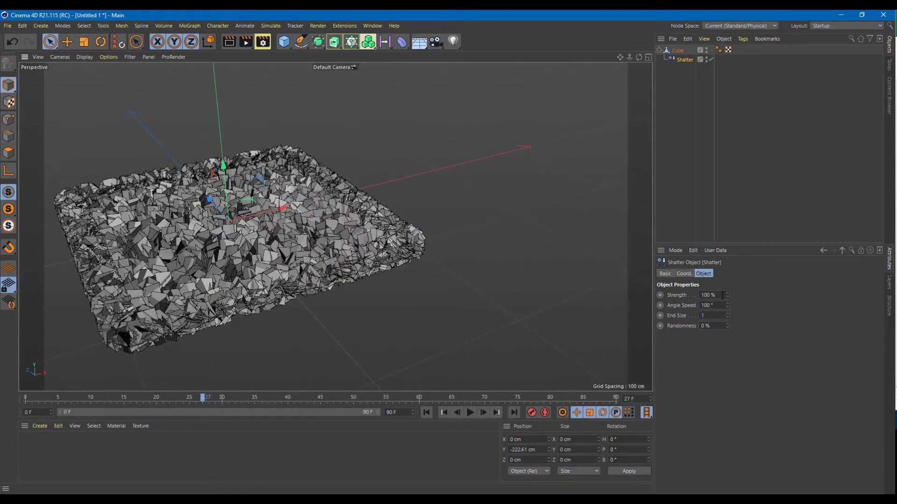
# - Set the Shatter deformer's strength to 0 %, Angle Speed to 1391° and Randomness to 100 %
pyautogui.moveTo(727, 294)
pyautogui.mouseDown()
pyautogui.moveTo(727, 320)
pyautogui.moveTo(727, 270)
pyautogui.moveTo(727, 301)
pyautogui.mouseUp()
pyautogui.scroll(-5, 419, 175)
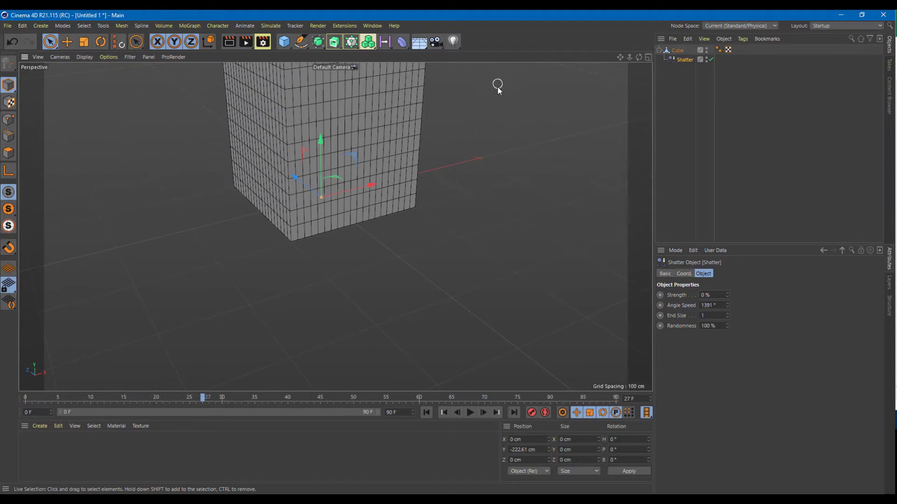
pyautogui.scroll(1, 493, 168)
pyautogui.scroll(-3, 493, 158)
pyautogui.keyDown('alt'); pyautogui.moveTo(518, 127); pyautogui.dragTo(489, 179, button='middle'); pyautogui.keyUp('alt')
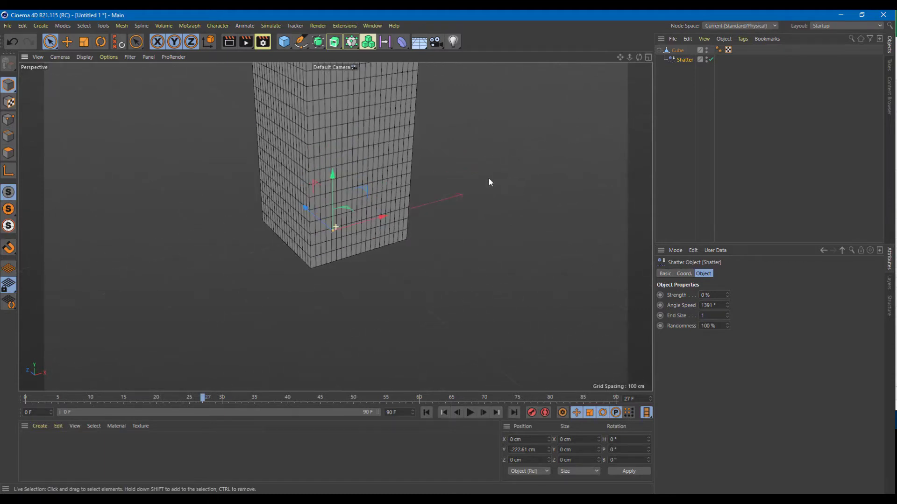
pyautogui.keyDown('alt'); pyautogui.moveTo(488, 178); pyautogui.dragTo(470, 241); pyautogui.keyUp('alt')
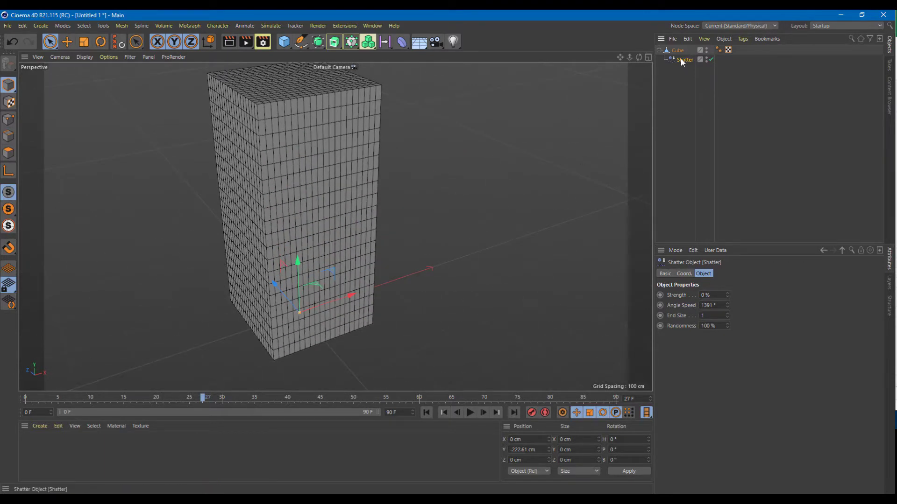
# - Replace the Shatter deformer with an Explosion deformer nested under the Cube
pyautogui.press('Delete')
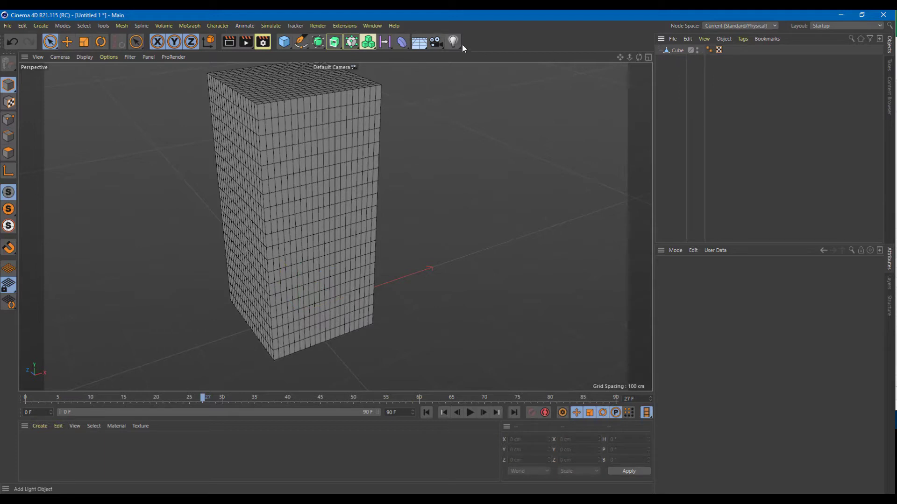
pyautogui.click(403, 44)
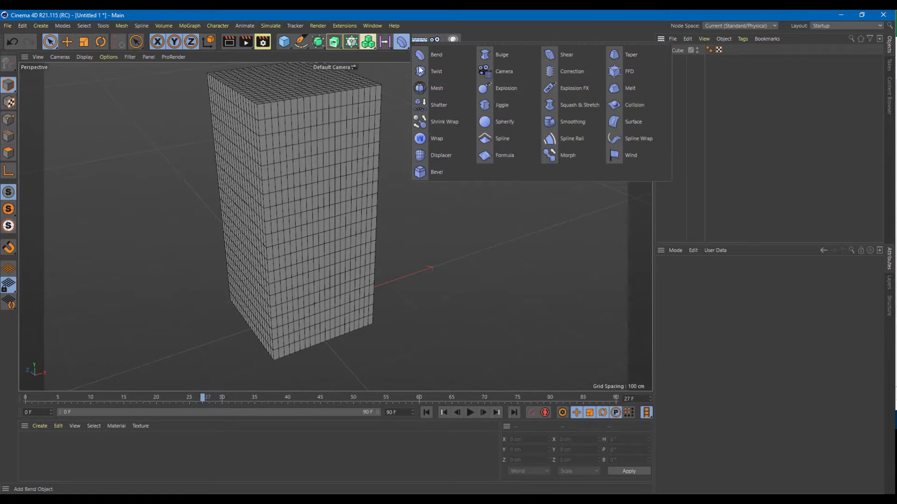
pyautogui.click(508, 86)
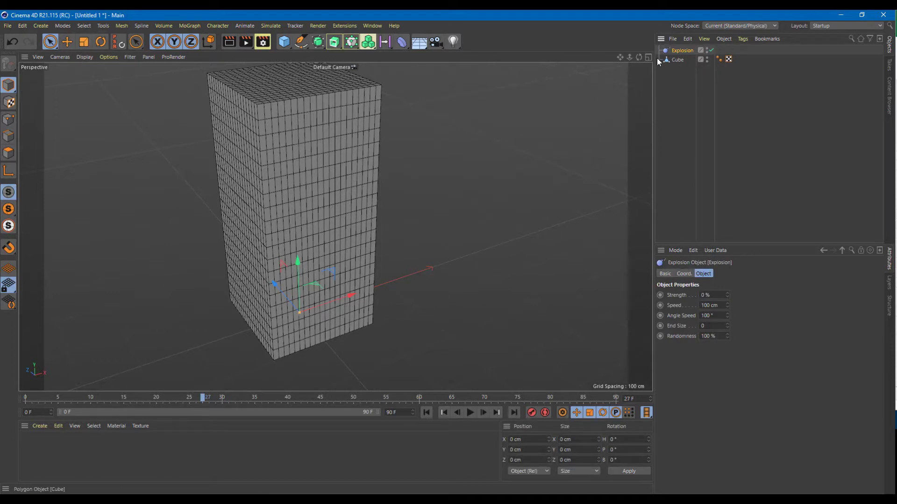
pyautogui.moveTo(678, 51)
pyautogui.mouseDown()
pyautogui.moveTo(677, 62)
pyautogui.moveTo(677, 50)
pyautogui.mouseUp()
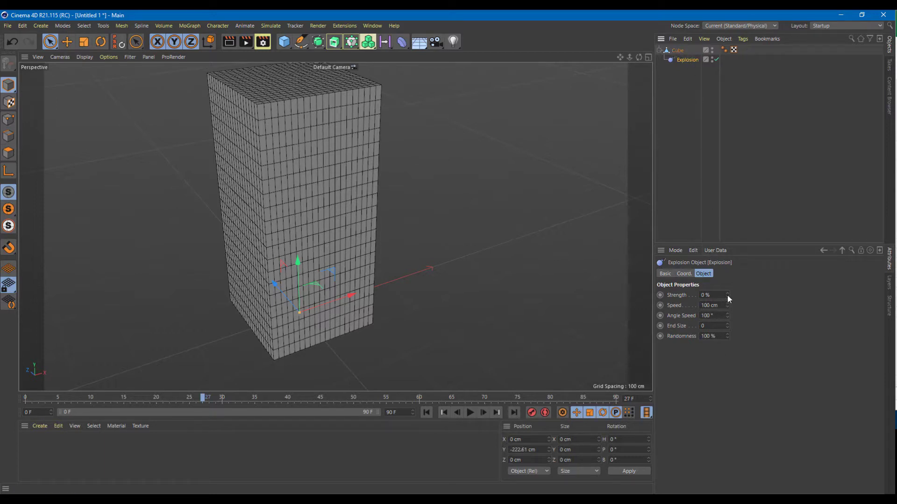
# - Set the Explosion deformer's strength to 15 %, Speed to 178 cm, Angle Speed to -971° and End Size to 1
pyautogui.moveTo(728, 295)
pyautogui.mouseDown()
pyautogui.moveTo(727, 262)
pyautogui.moveTo(727, 364)
pyautogui.mouseUp()
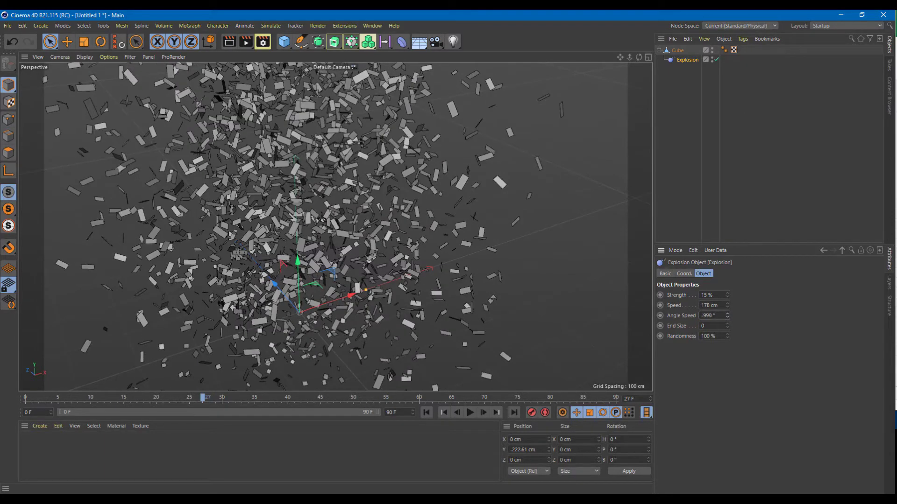
pyautogui.moveTo(728, 327); pyautogui.dragTo(727, 317)
pyautogui.write('1')
pyautogui.press('Return')
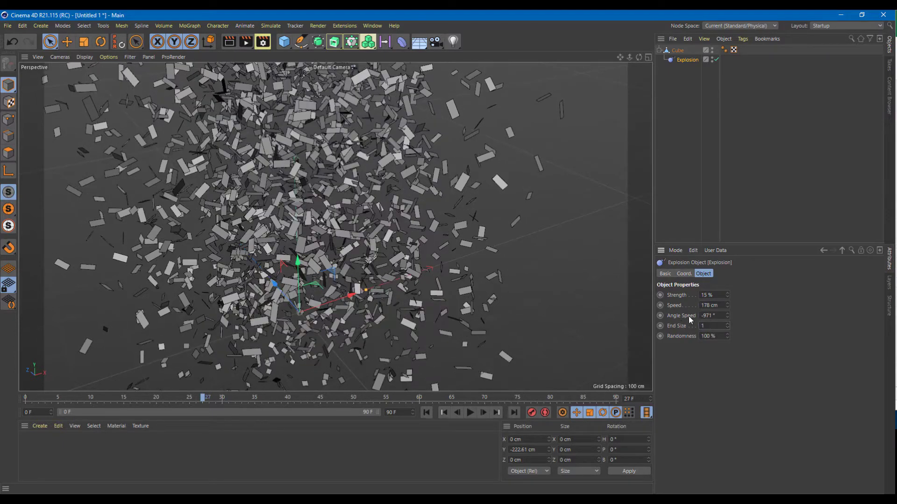
# - Set the Explosion deformer's strength to 100 % and its Randomness to 47 %
pyautogui.moveTo(727, 295)
pyautogui.mouseDown()
pyautogui.moveTo(727, 280)
pyautogui.moveTo(727, 312)
pyautogui.moveTo(727, 290)
pyautogui.mouseUp()
pyautogui.moveTo(727, 336); pyautogui.dragTo(733, 405)
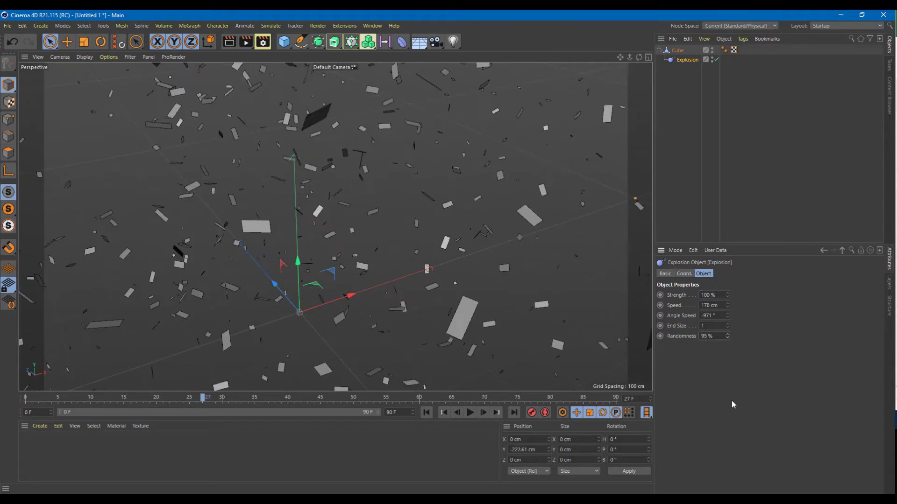
pyautogui.moveTo(727, 336); pyautogui.dragTo(727, 383)
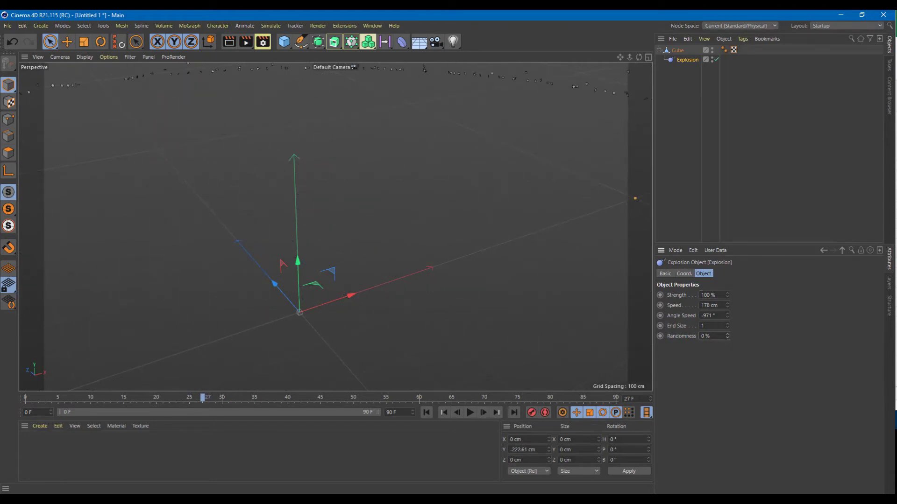
pyautogui.moveTo(727, 335)
pyautogui.mouseDown()
pyautogui.moveTo(727, 364)
pyautogui.moveTo(728, 299)
pyautogui.moveTo(727, 318)
pyautogui.mouseUp()
# - Examine the spread of the exploded Cube fragments from several distances and angles
pyautogui.scroll(-7, 532, 253)
pyautogui.keyDown('alt'); pyautogui.moveTo(448, 204); pyautogui.dragTo(356, 222, button='middle'); pyautogui.keyUp('alt')
pyautogui.keyDown('alt'); pyautogui.moveTo(495, 210); pyautogui.dragTo(392, 273); pyautogui.keyUp('alt')
pyautogui.scroll(3, 466, 236)
pyautogui.keyDown('alt'); pyautogui.moveTo(466, 236); pyautogui.dragTo(494, 217); pyautogui.keyUp('alt')
pyautogui.scroll(-5, 493, 217)
pyautogui.keyDown('alt'); pyautogui.moveTo(555, 209); pyautogui.dragTo(421, 243); pyautogui.keyUp('alt')
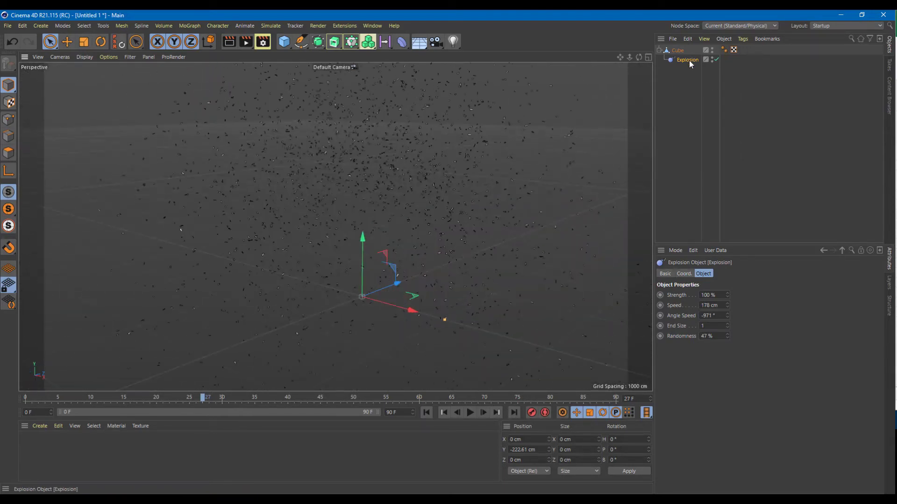
# - Replace the Explosion deformer with an Explosion FX deformer nested under the Cube
pyautogui.press('Delete')
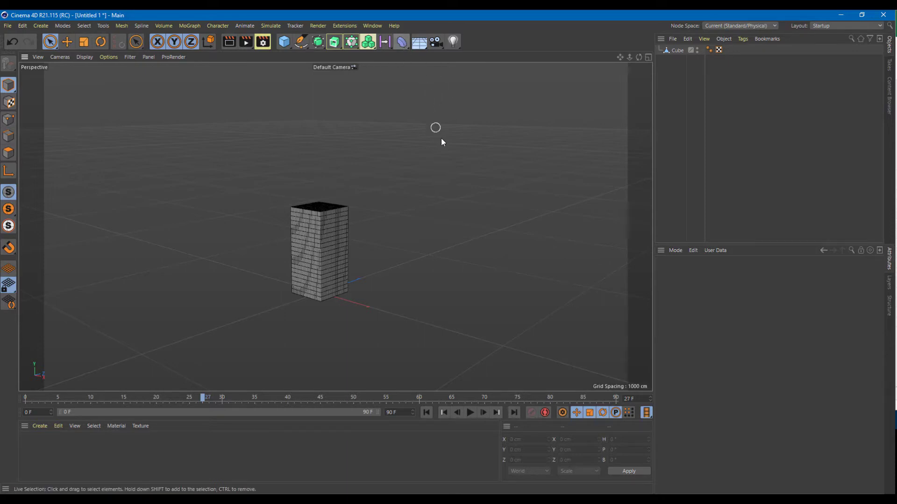
pyautogui.click(401, 43)
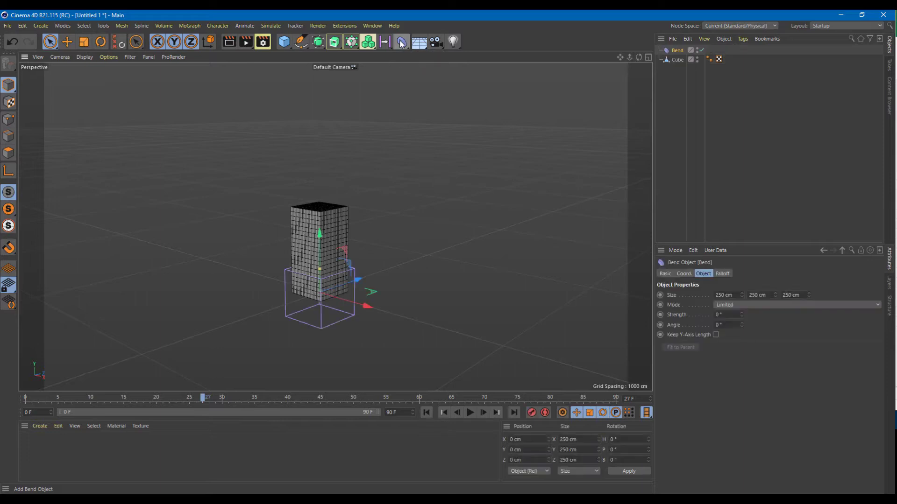
pyautogui.hotkey('ctrl', 'z')
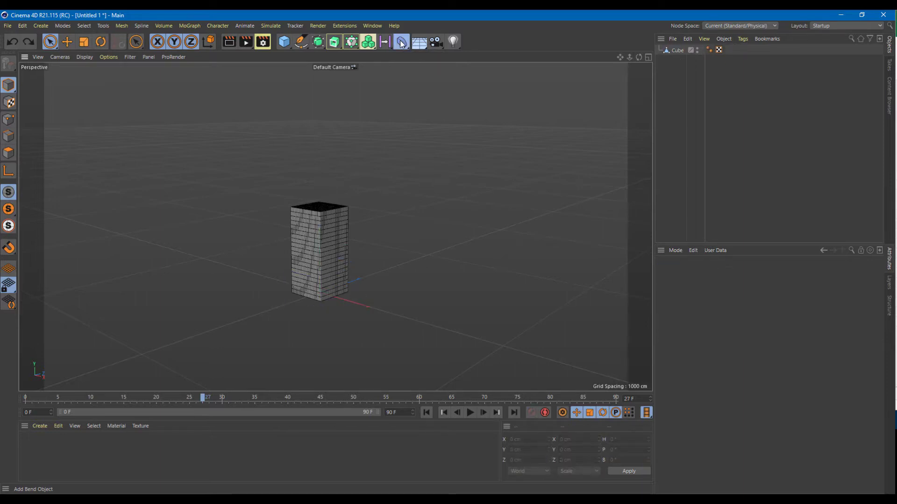
pyautogui.click(400, 41)
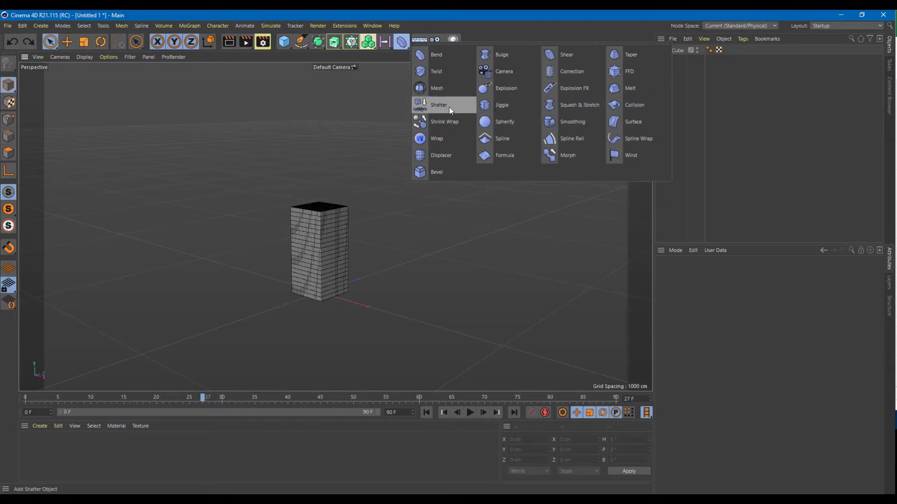
pyautogui.click(561, 85)
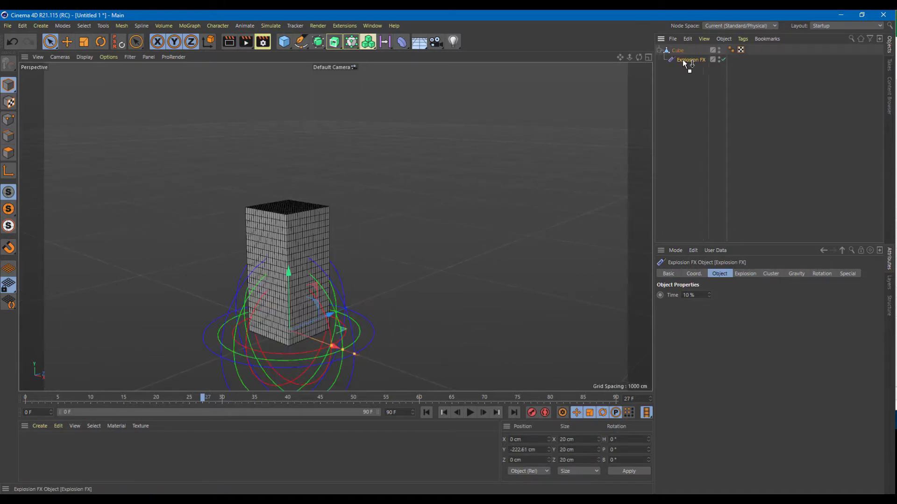
pyautogui.moveTo(682, 60); pyautogui.dragTo(682, 61)
# - Move the Explosion FX centre up to the Cube's upper end, at a Y position of about 211 cm
pyautogui.moveTo(291, 284); pyautogui.dragTo(437, 169)
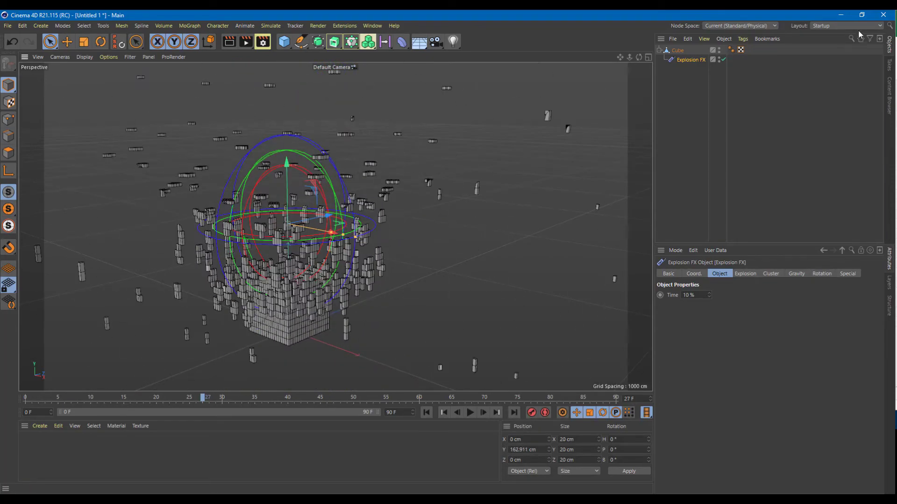
pyautogui.moveTo(708, 297); pyautogui.dragTo(724, 280)
pyautogui.click(747, 274)
pyautogui.moveTo(282, 168)
pyautogui.mouseDown()
pyautogui.moveTo(288, 214)
pyautogui.moveTo(283, 150)
pyautogui.mouseUp()
# - Set the Explosion FX strength variation to 100 % and restrict the explosion direction to Only Z
pyautogui.moveTo(724, 314); pyautogui.dragTo(723, 315)
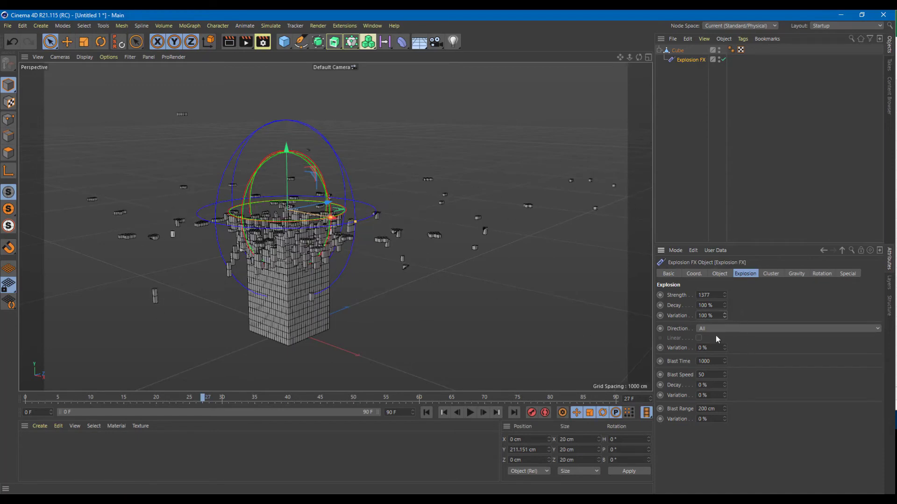
pyautogui.click(873, 329)
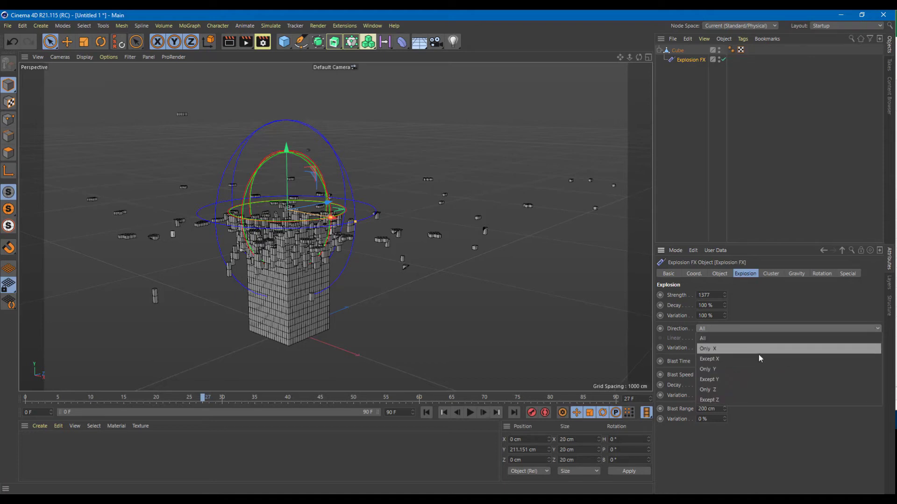
pyautogui.click(734, 388)
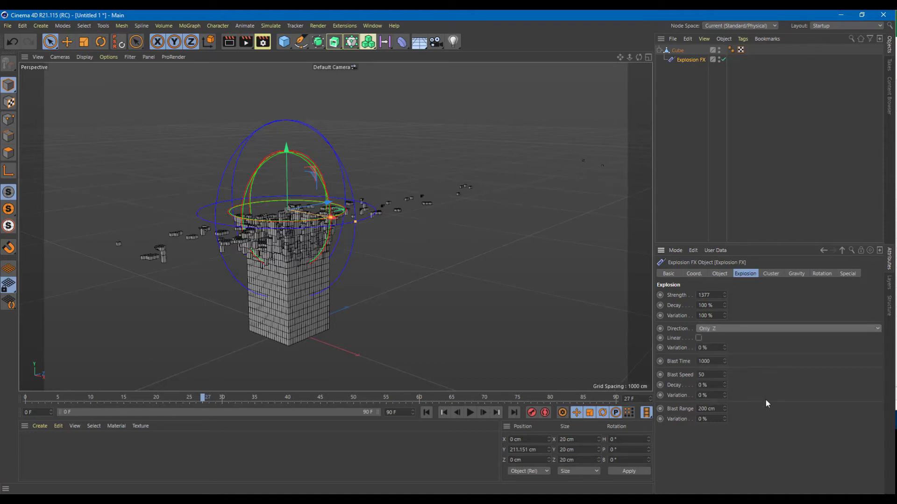
# - Raise the Explosion FX centre to a Y position of about 220 cm and enable Linear for the explosion direction
pyautogui.moveTo(288, 150)
pyautogui.mouseDown()
pyautogui.moveTo(292, 228)
pyautogui.moveTo(293, 149)
pyautogui.mouseUp()
pyautogui.click(698, 339)
pyautogui.click(698, 339)
pyautogui.moveTo(724, 348)
pyautogui.mouseDown()
pyautogui.moveTo(724, 309)
pyautogui.moveTo(724, 348)
pyautogui.mouseUp()
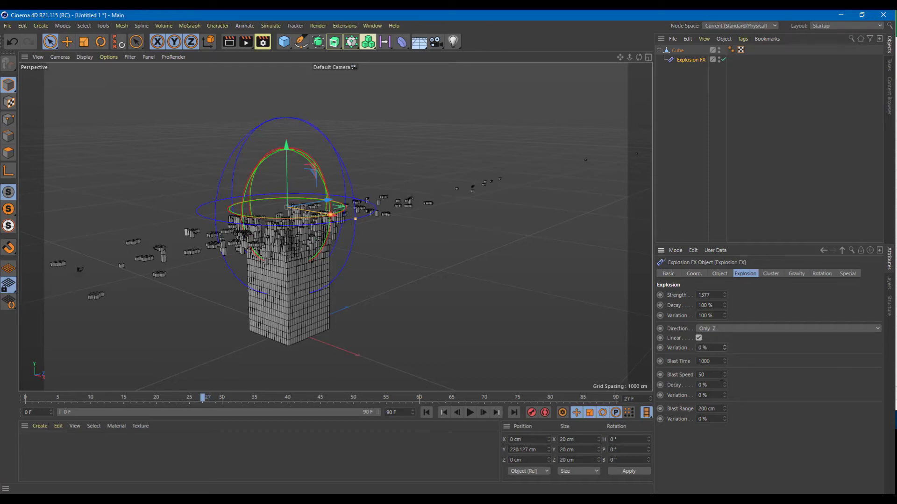
# - Set the blast speed to 114 with 93 % decay and 58 % variation, and the blast range to 2 cm
pyautogui.moveTo(724, 375); pyautogui.dragTo(724, 355)
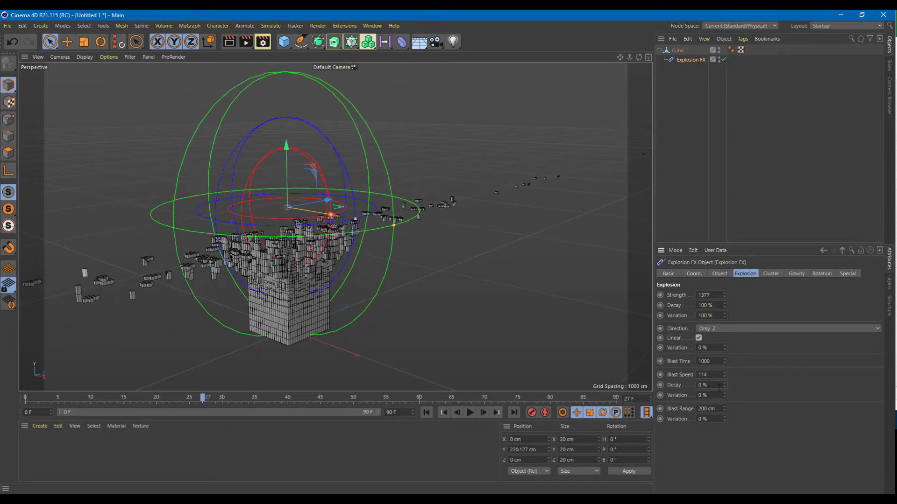
pyautogui.moveTo(724, 387); pyautogui.dragTo(724, 413)
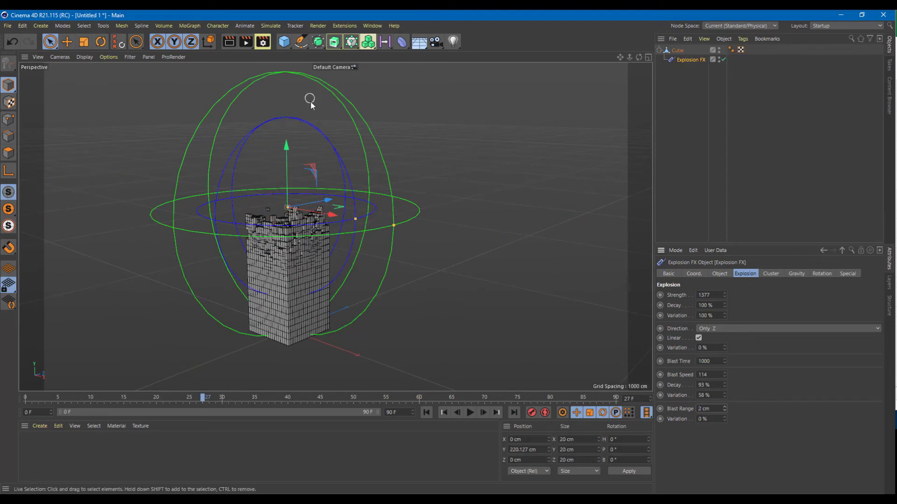
# - Lower the Explosion FX centre to a Y position of about 165 cm and set the blast speed variation to 100 %
pyautogui.moveTo(287, 152)
pyautogui.mouseDown()
pyautogui.moveTo(295, 250)
pyautogui.moveTo(301, 158)
pyautogui.mouseUp()
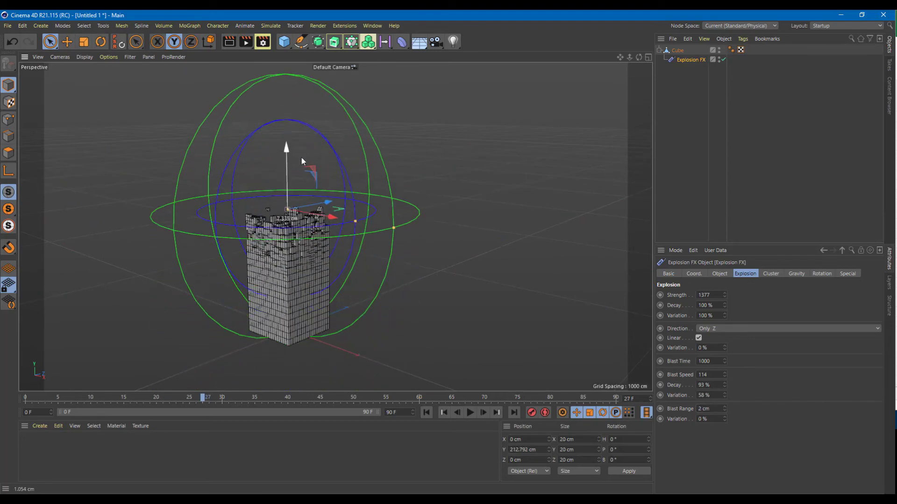
pyautogui.click(709, 408)
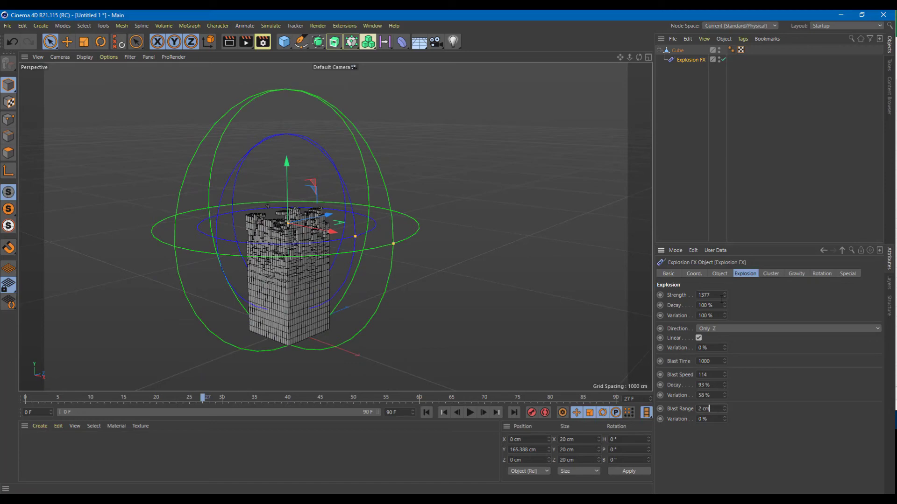
pyautogui.moveTo(724, 396); pyautogui.dragTo(729, 378)
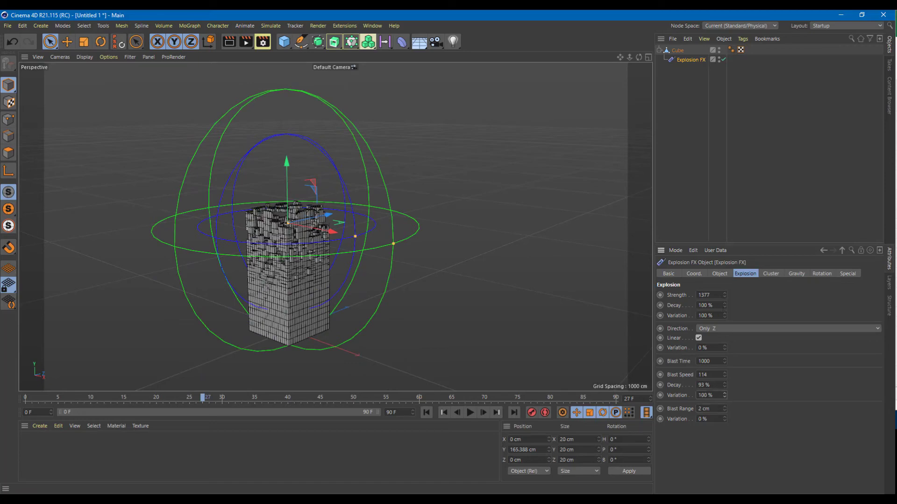
# - Set the blast range to 791 cm and move the Explosion FX centre up to a Y position of about 189 cm
pyautogui.moveTo(725, 408); pyautogui.dragTo(725, 41)
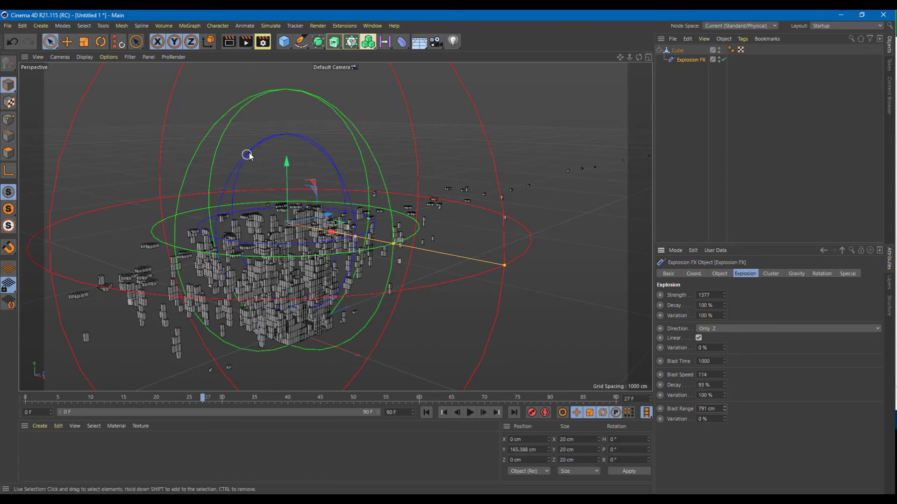
pyautogui.moveTo(287, 161); pyautogui.dragTo(330, 167)
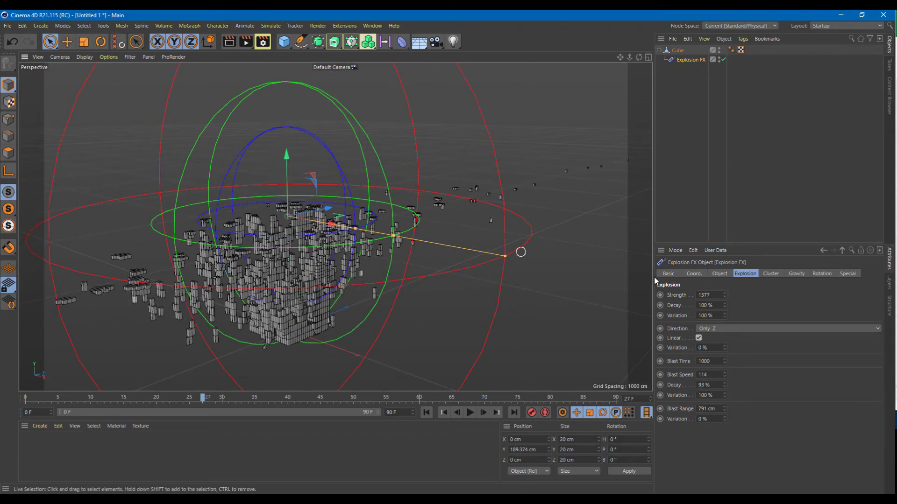